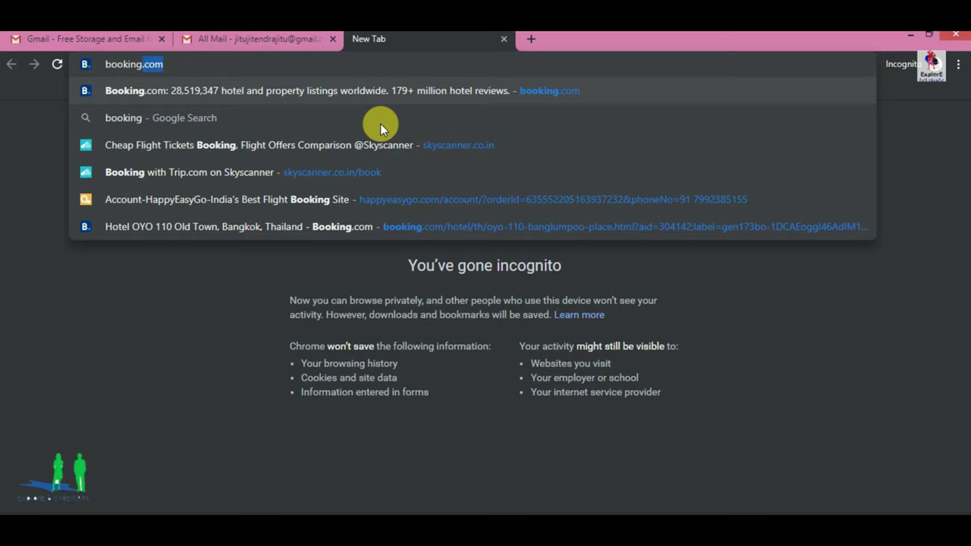
# - Open booking.com and search for Bangkok accommodation from July 29 to August 1, 2019, for 1 adult
pyautogui.click(386, 96)
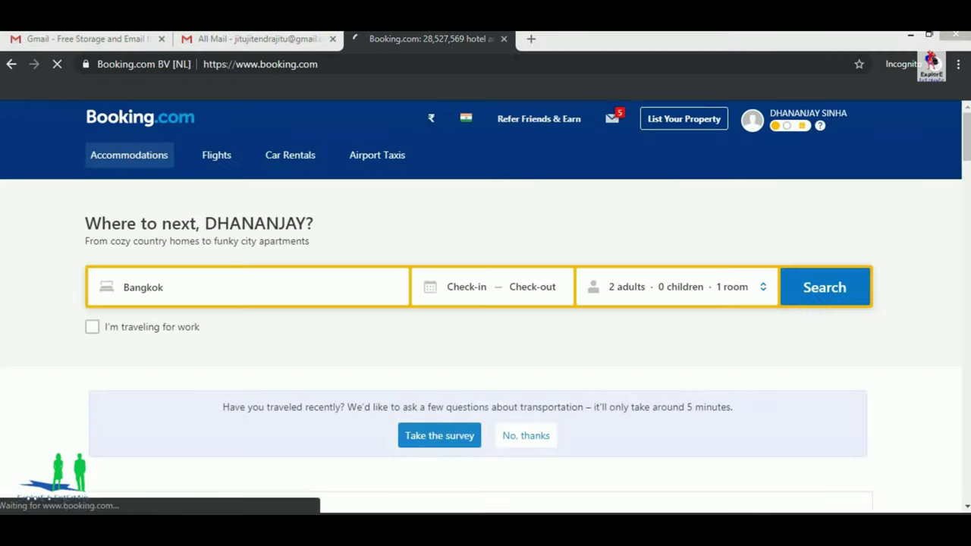
pyautogui.moveTo(313, 223); pyautogui.dragTo(68, 227)
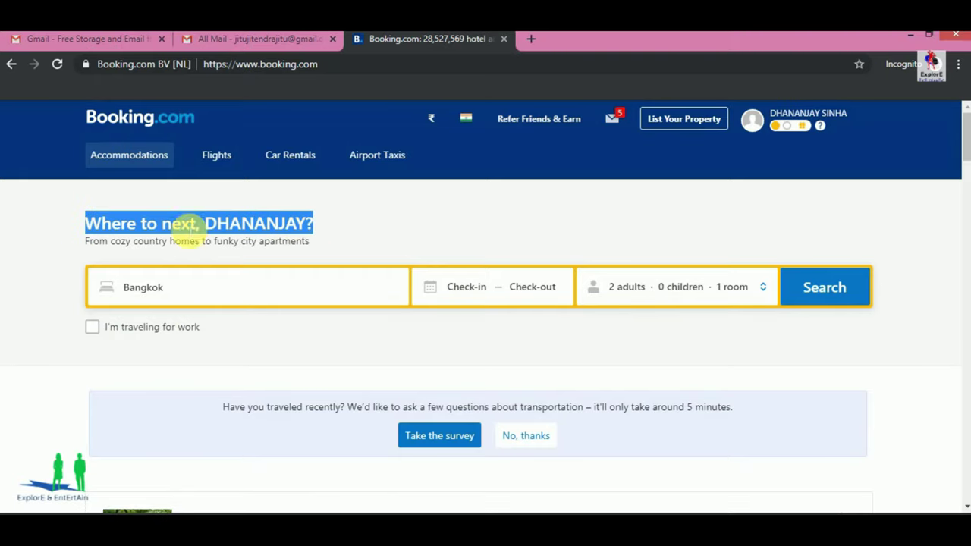
pyautogui.click(352, 229)
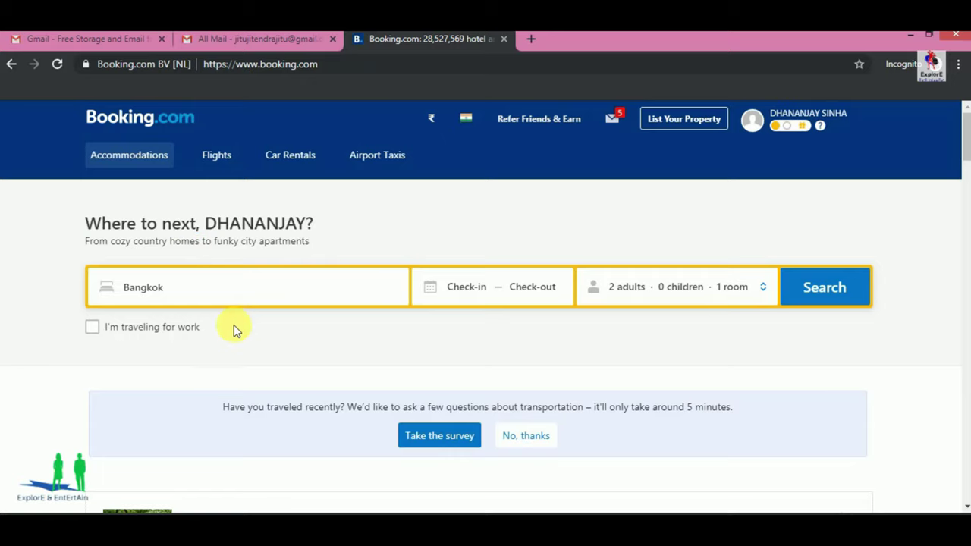
pyautogui.click(469, 290)
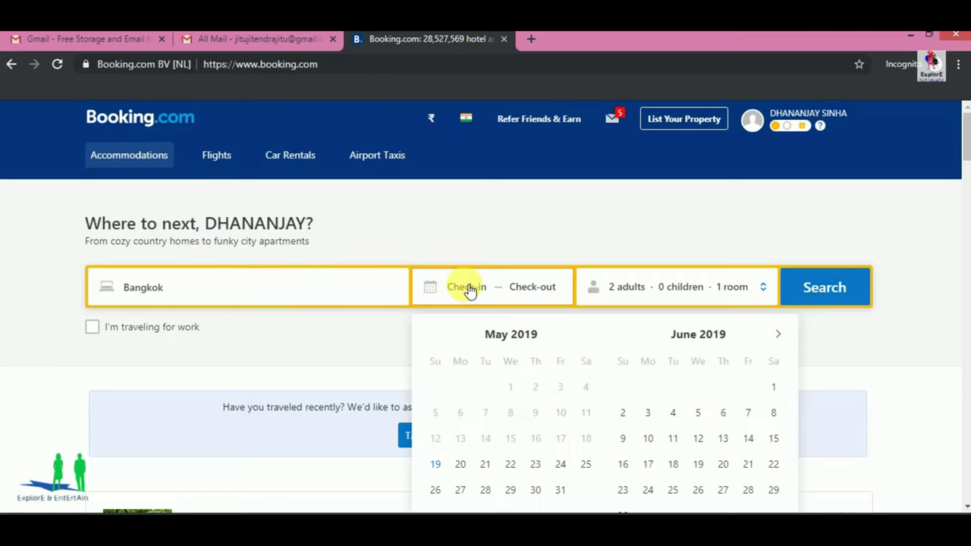
pyautogui.click(471, 290)
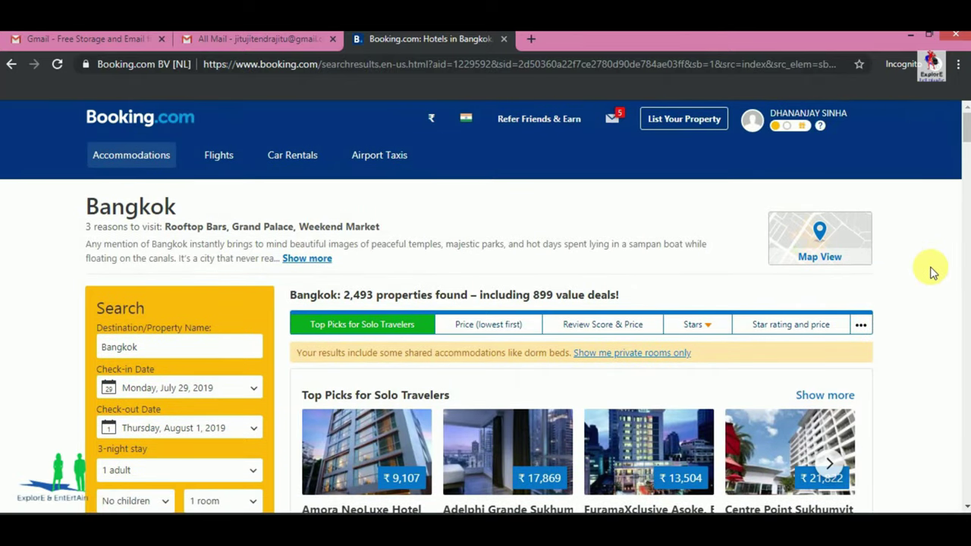
# - Check the search criteria and browse through the Top Picks for Solo Travelers in the Bangkok results
pyautogui.scroll(-1, 759, 395)
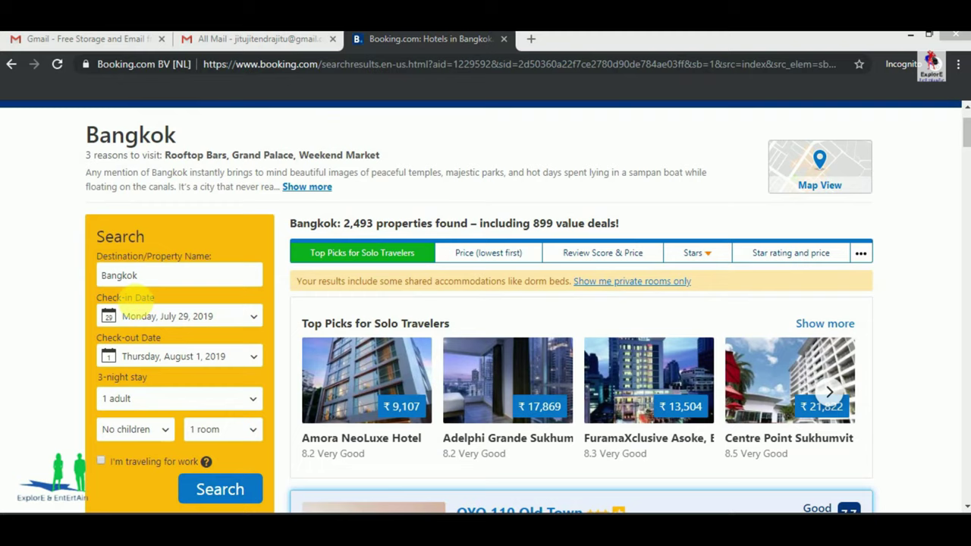
pyautogui.moveTo(175, 281); pyautogui.dragTo(32, 372)
pyautogui.click(31, 372)
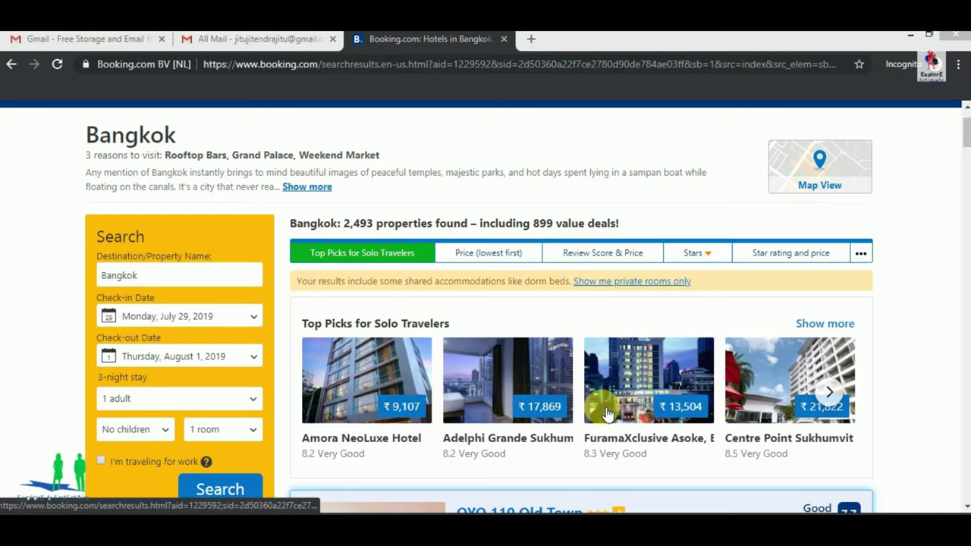
pyautogui.click(830, 392)
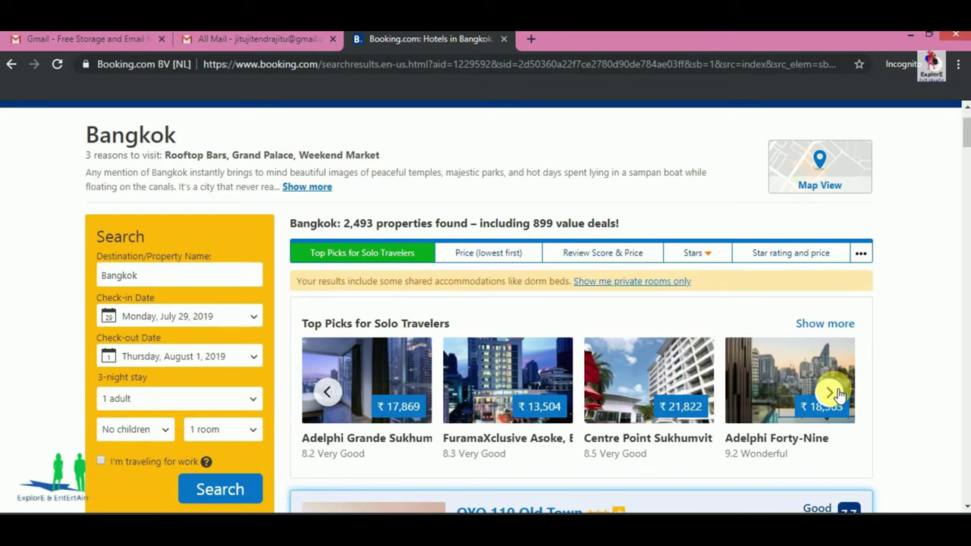
pyautogui.click(831, 393)
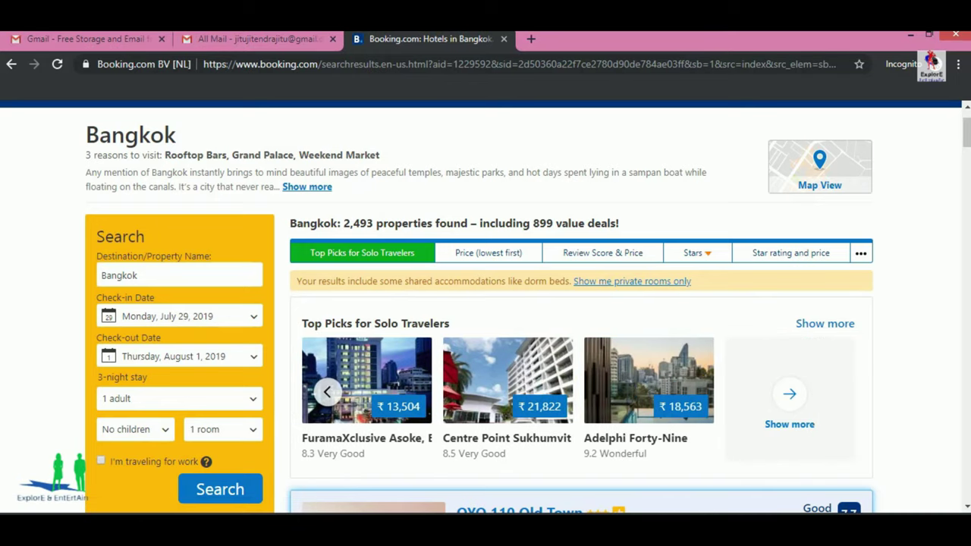
# - Look through the Bangkok property list and examine the price and booking terms of the BBHouse Phra Athit single room
pyautogui.scroll(-8, 852, 381)
pyautogui.scroll(1, 919, 410)
pyautogui.scroll(-2, 919, 459)
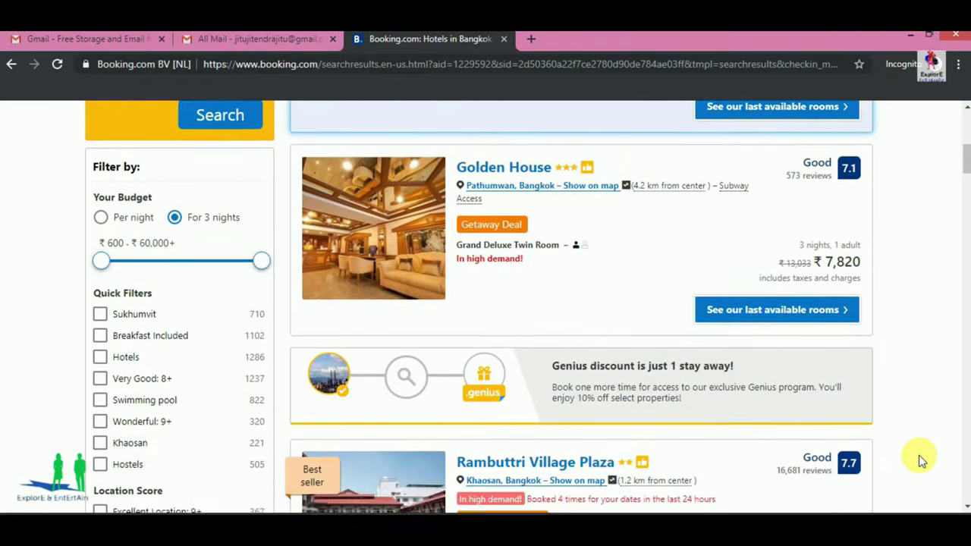
pyautogui.scroll(-10, 920, 459)
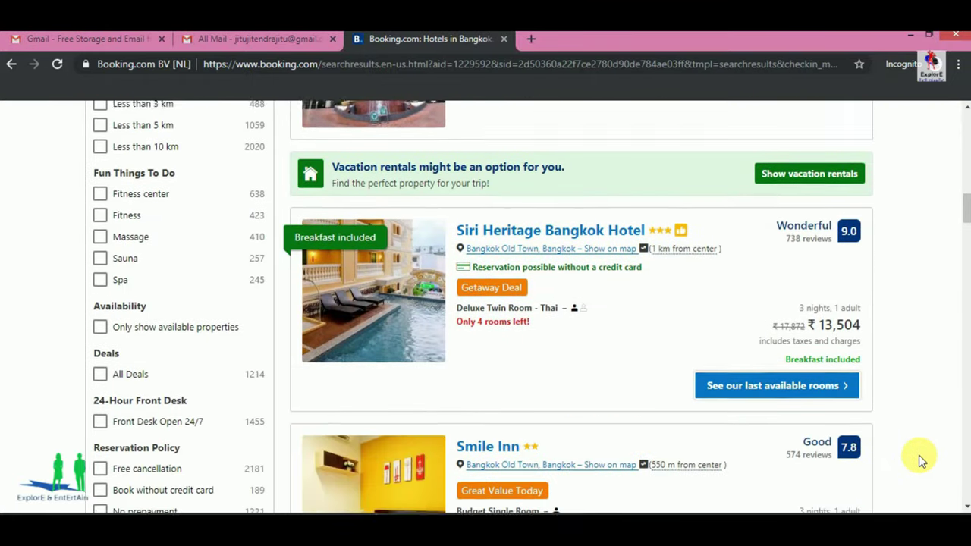
pyautogui.scroll(-9, 920, 459)
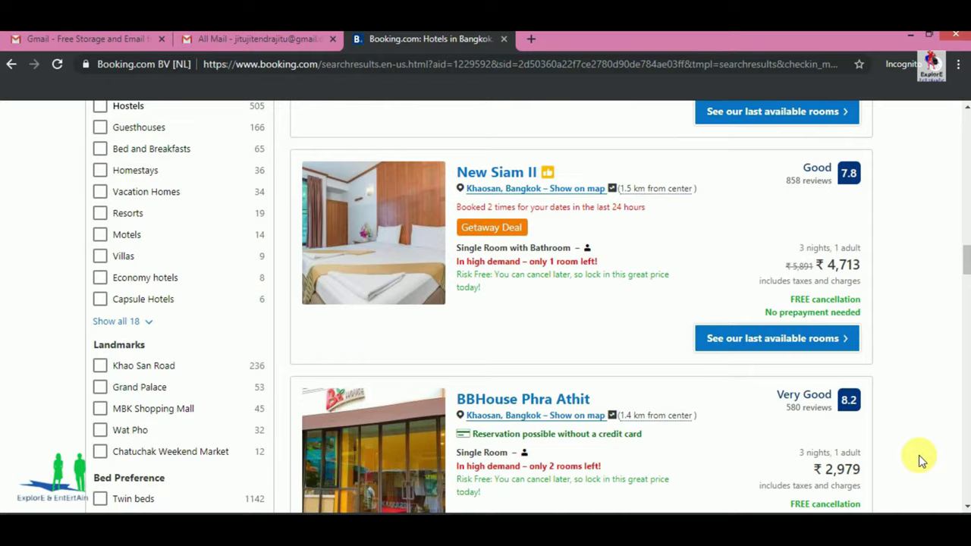
pyautogui.scroll(-2, 920, 458)
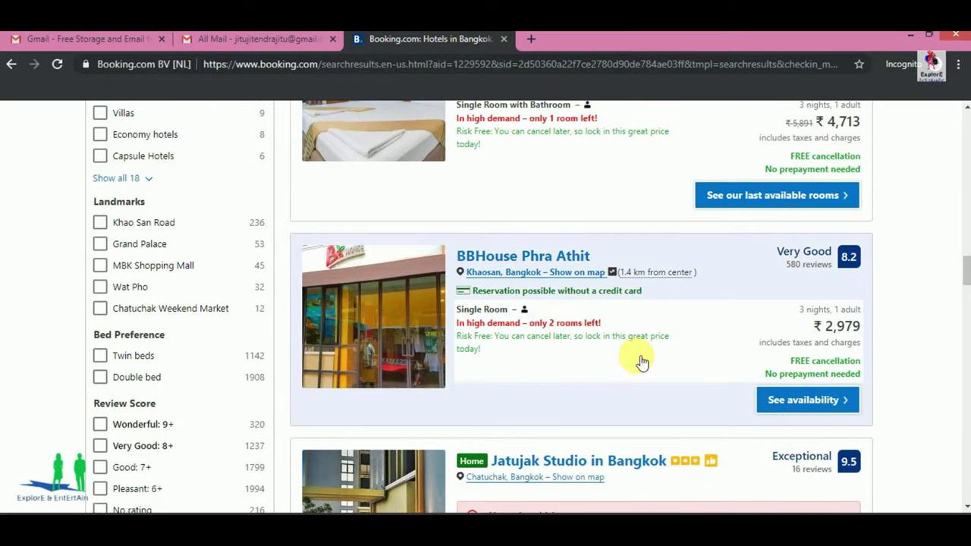
pyautogui.moveTo(622, 276)
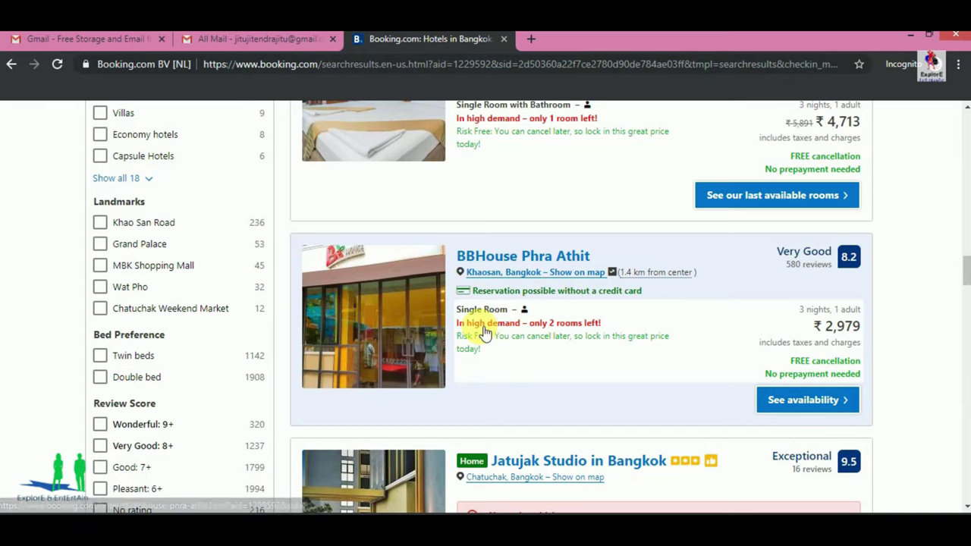
pyautogui.click(660, 336)
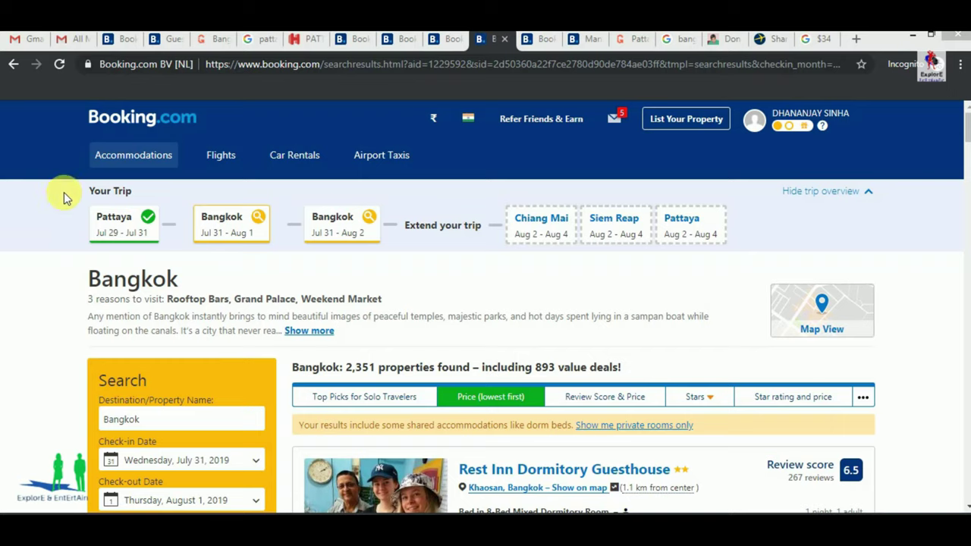
# - Examine the trip overview's Pattaya booking, the two Bangkok searches and the suggested destinations for extending the trip
pyautogui.click(125, 217)
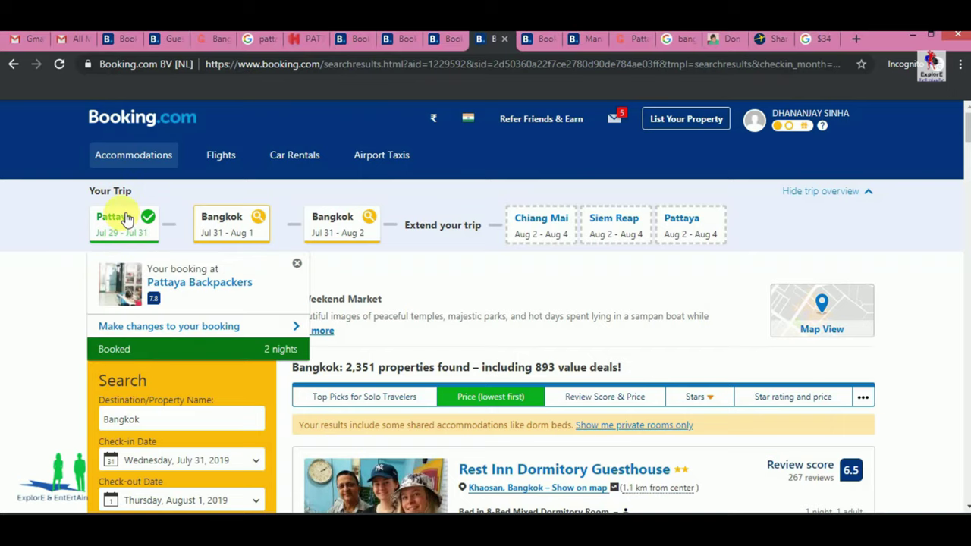
pyautogui.moveTo(245, 220)
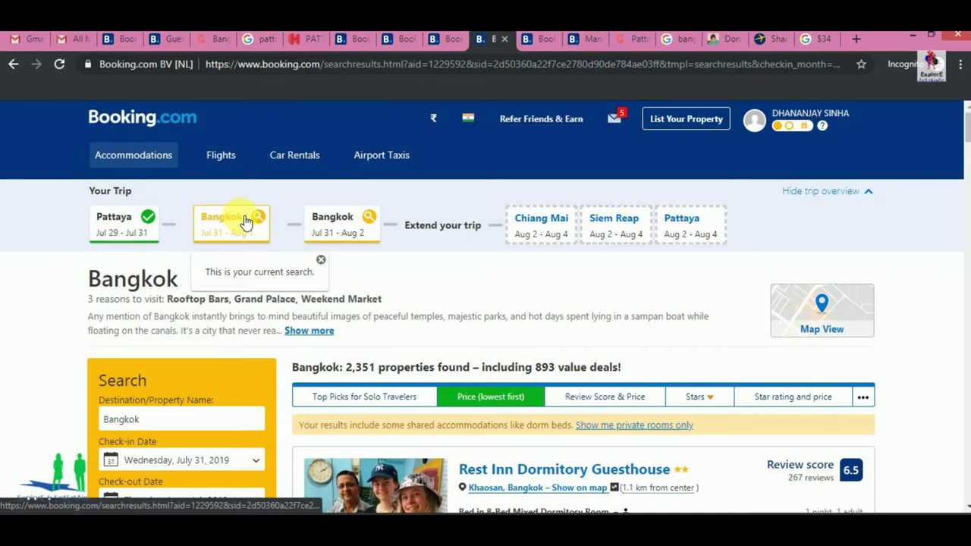
pyautogui.click(340, 230)
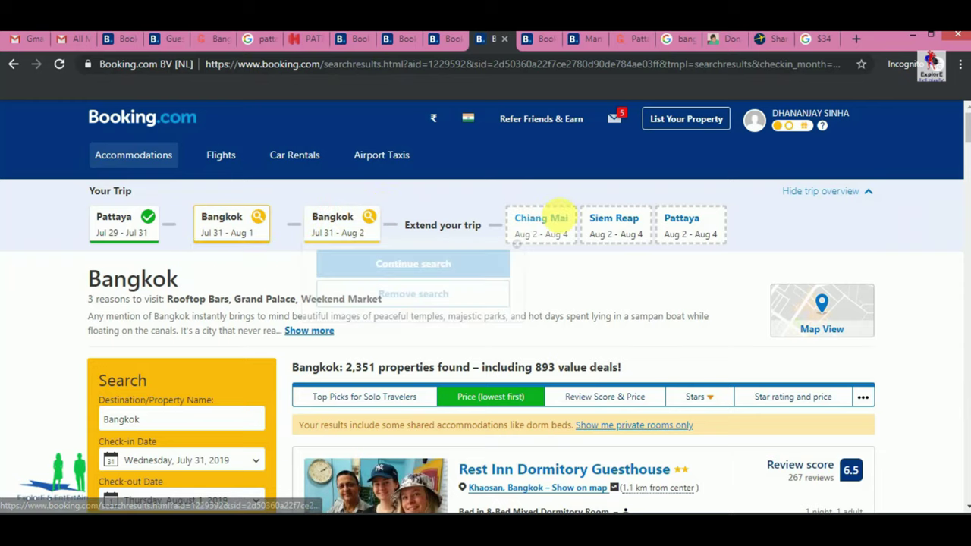
pyautogui.scroll(-10, 910, 260)
pyautogui.scroll(6, 910, 260)
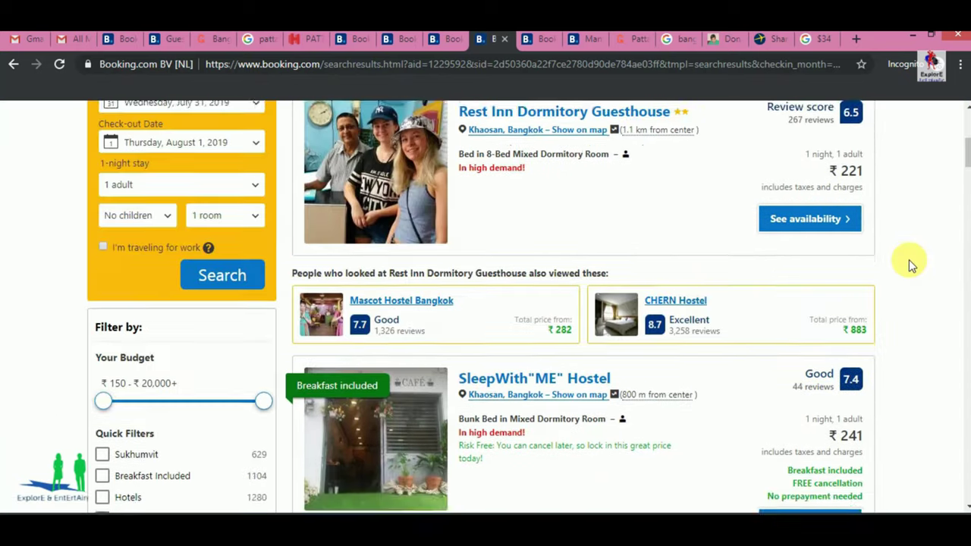
pyautogui.scroll(5, 908, 260)
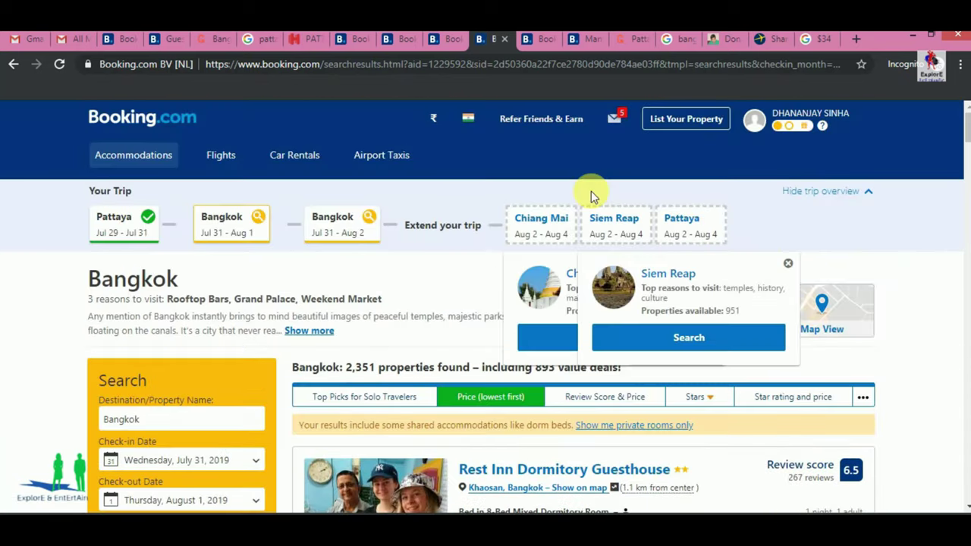
# - Switch to the Bangkok booking confirmation page and highlight its confirmation message
pyautogui.click(543, 43)
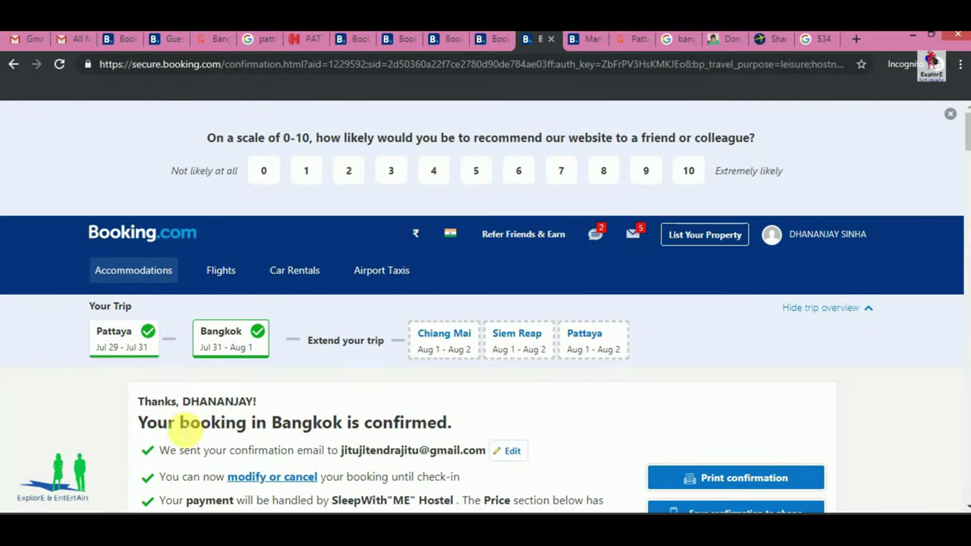
pyautogui.moveTo(138, 423); pyautogui.dragTo(456, 430)
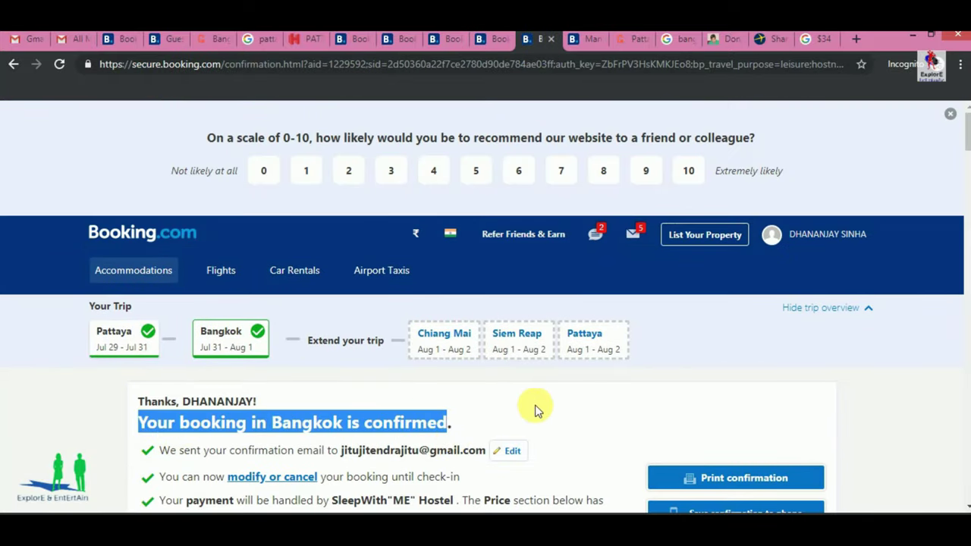
pyautogui.scroll(-3, 535, 405)
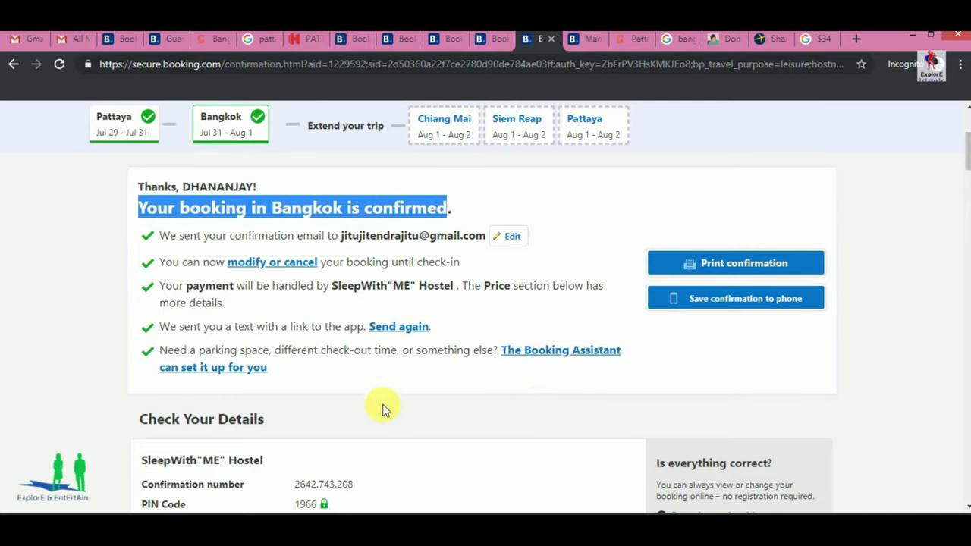
pyautogui.click(514, 409)
# - Review the SleepWith"ME" Hostel booking's details, check-in and check-out dates, and price in THB
pyautogui.scroll(-1, 516, 417)
pyautogui.scroll(-2, 470, 394)
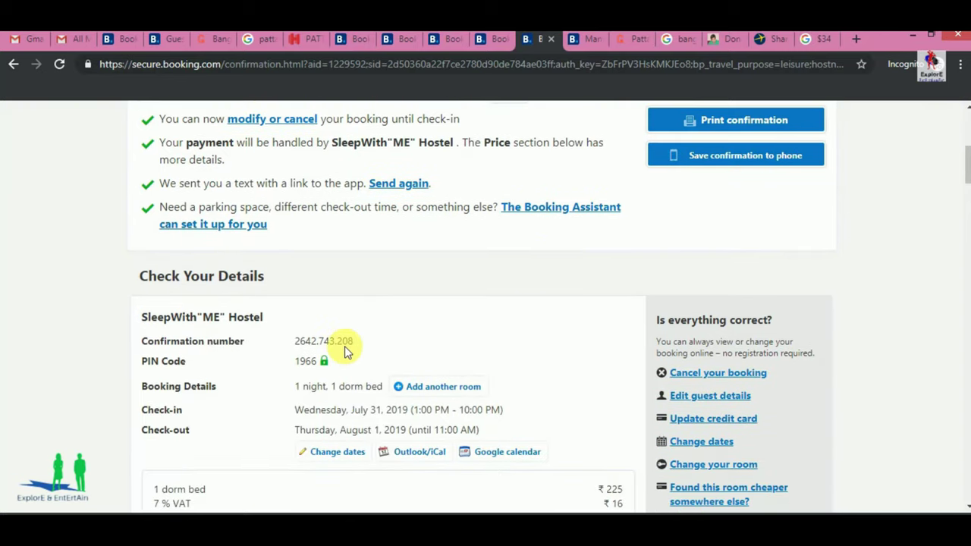
pyautogui.scroll(-3, 494, 381)
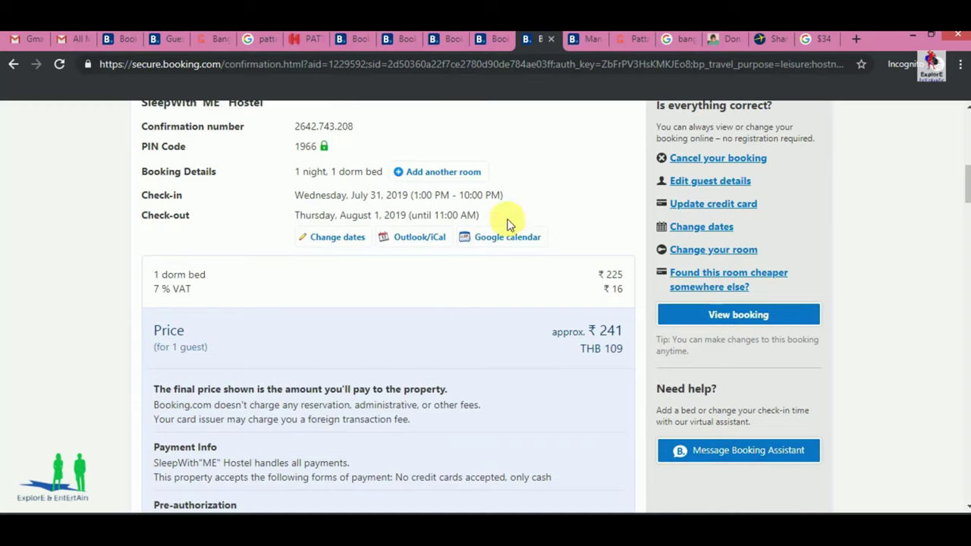
pyautogui.scroll(-3, 526, 346)
pyautogui.scroll(2, 561, 293)
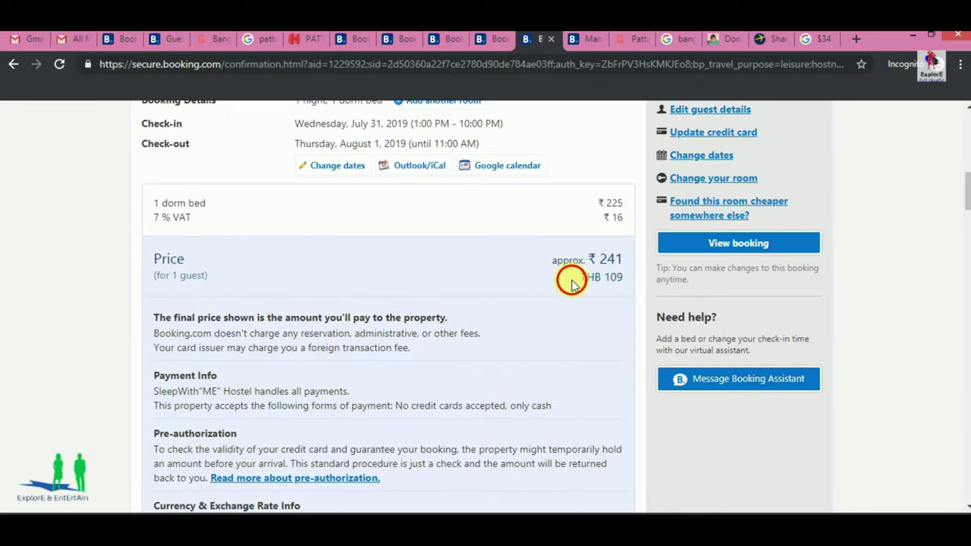
pyautogui.moveTo(573, 282); pyautogui.dragTo(640, 282)
# - Read the hostel booking's additional payment information, property address and dormitory room details, and return to the start of the confirmation
pyautogui.scroll(-4, 566, 331)
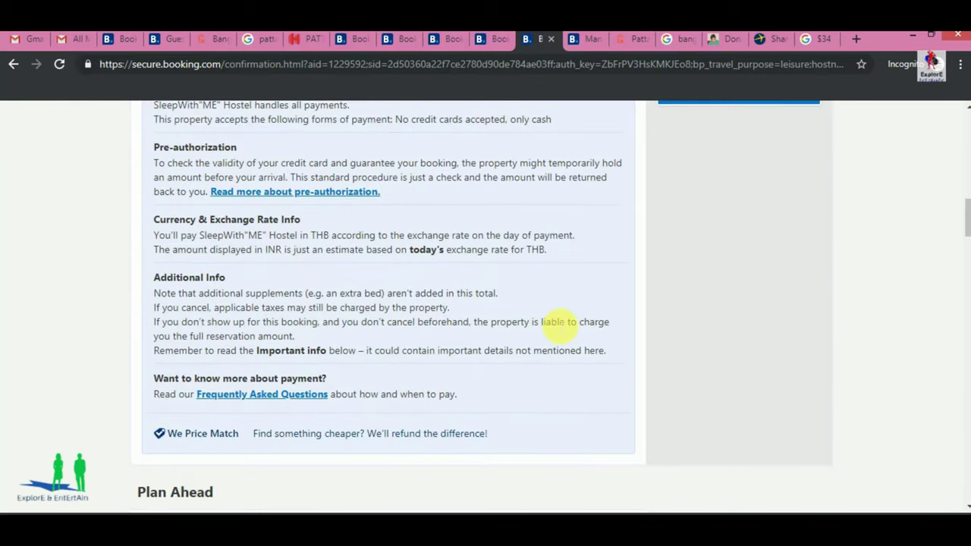
pyautogui.scroll(-6, 558, 325)
pyautogui.scroll(-5, 555, 325)
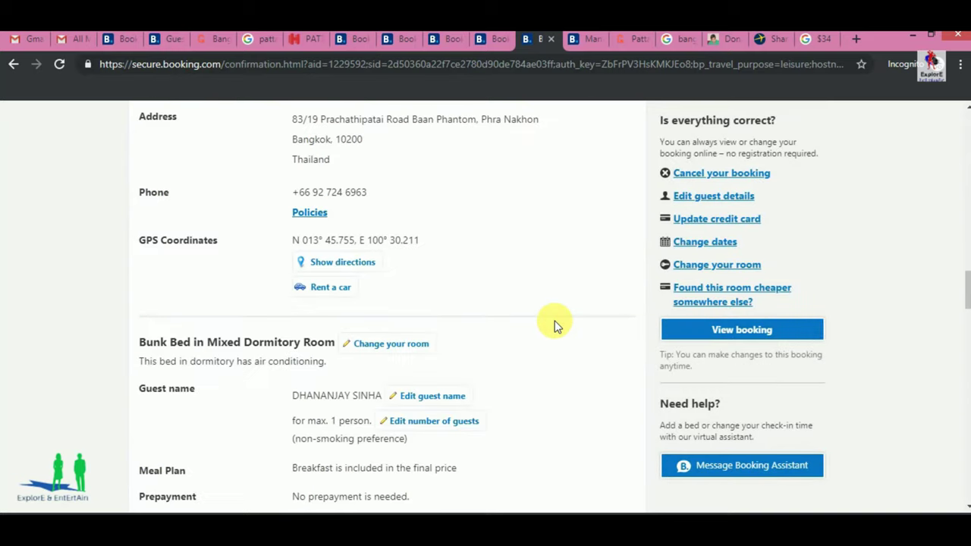
pyautogui.scroll(-3, 554, 323)
pyautogui.scroll(20, 556, 333)
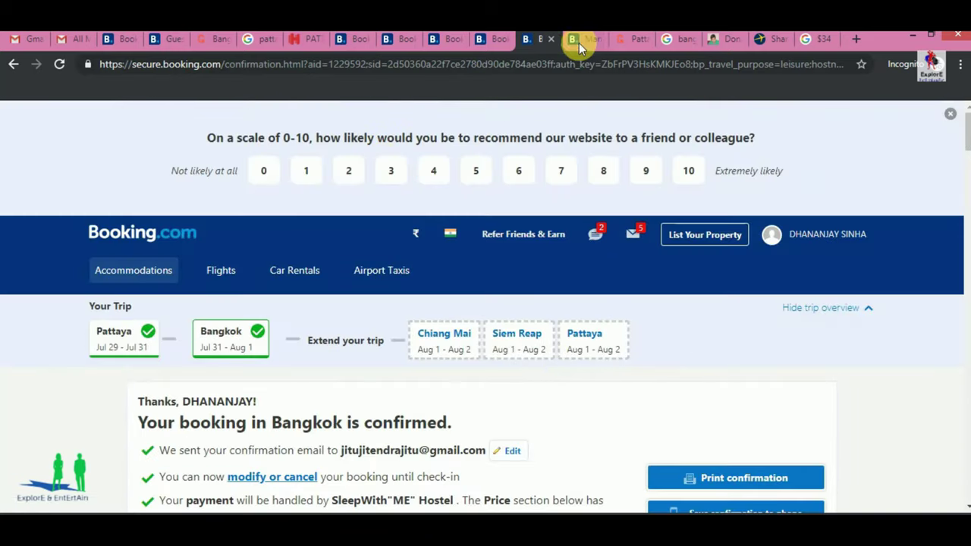
# - Switch to the Bookings list and review the Pattaya Backpackers reservation's price, cancellation terms and dates
pyautogui.click(584, 40)
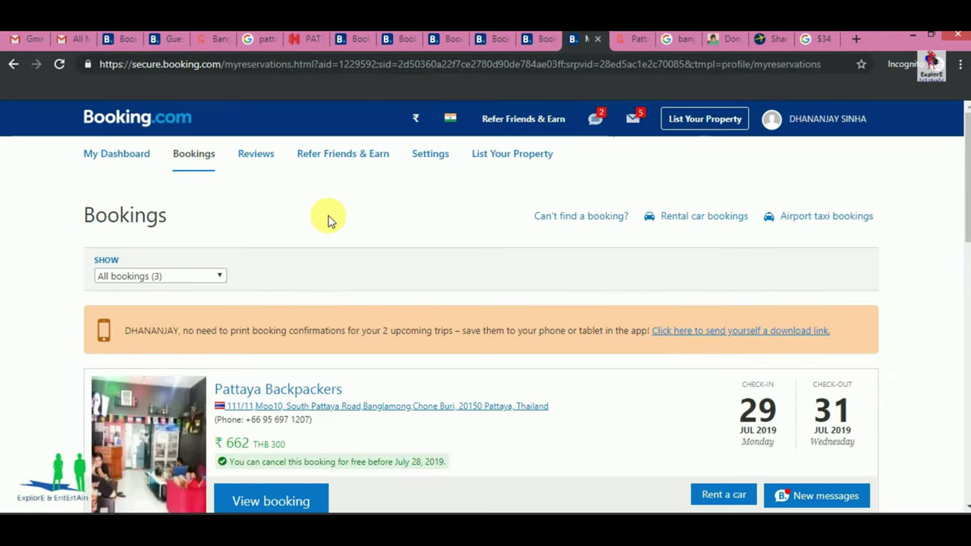
pyautogui.scroll(-1, 334, 224)
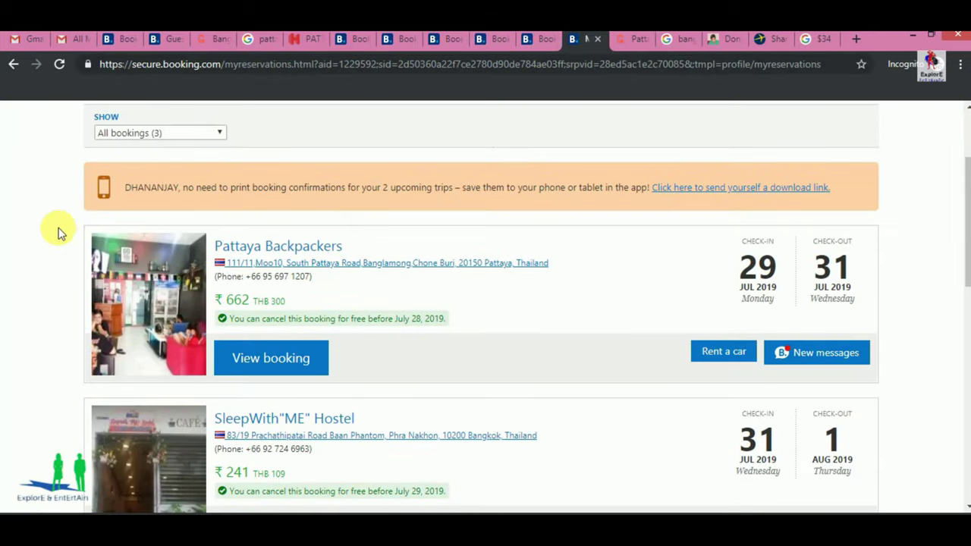
pyautogui.scroll(2, 79, 232)
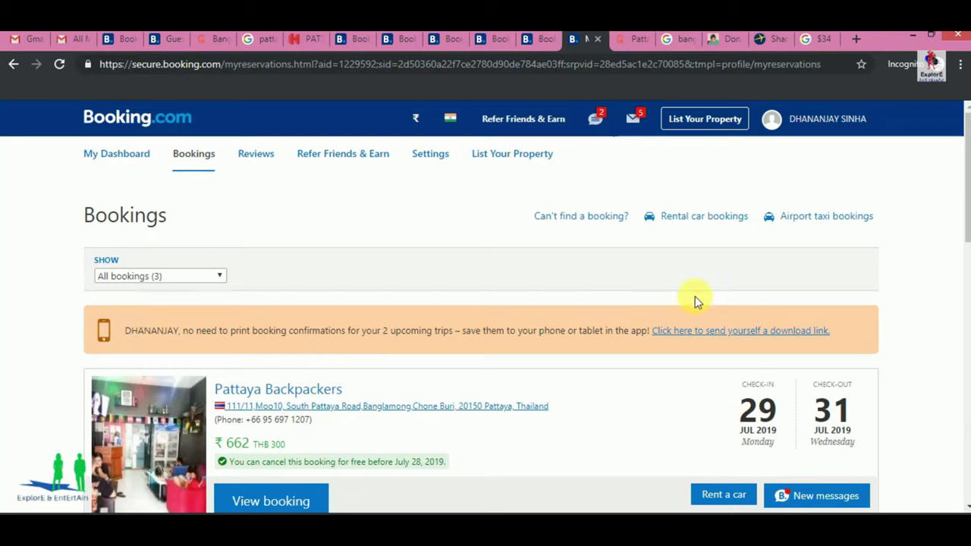
pyautogui.moveTo(895, 371); pyautogui.dragTo(453, 454)
pyautogui.moveTo(69, 374); pyautogui.dragTo(912, 442)
pyautogui.scroll(-1, 918, 402)
pyautogui.scroll(-2, 917, 402)
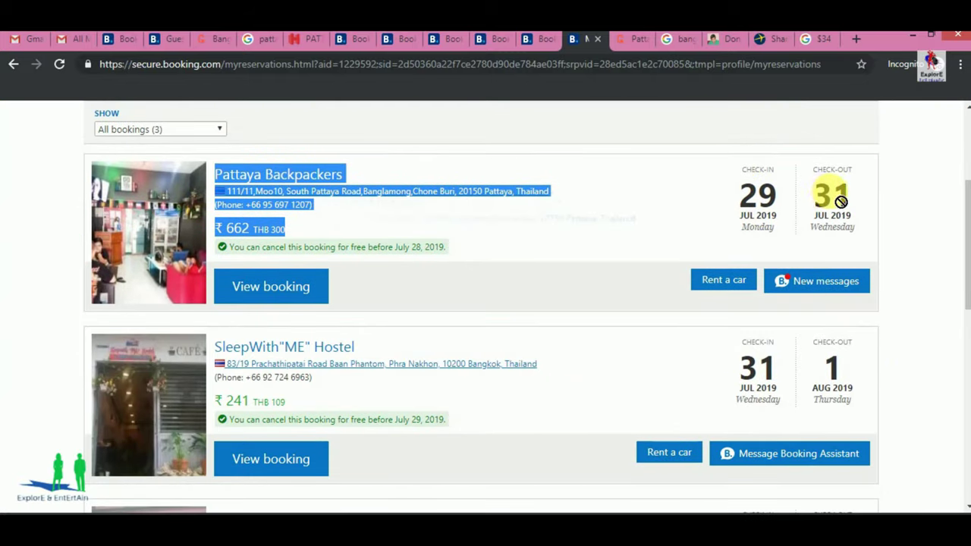
pyautogui.click(634, 230)
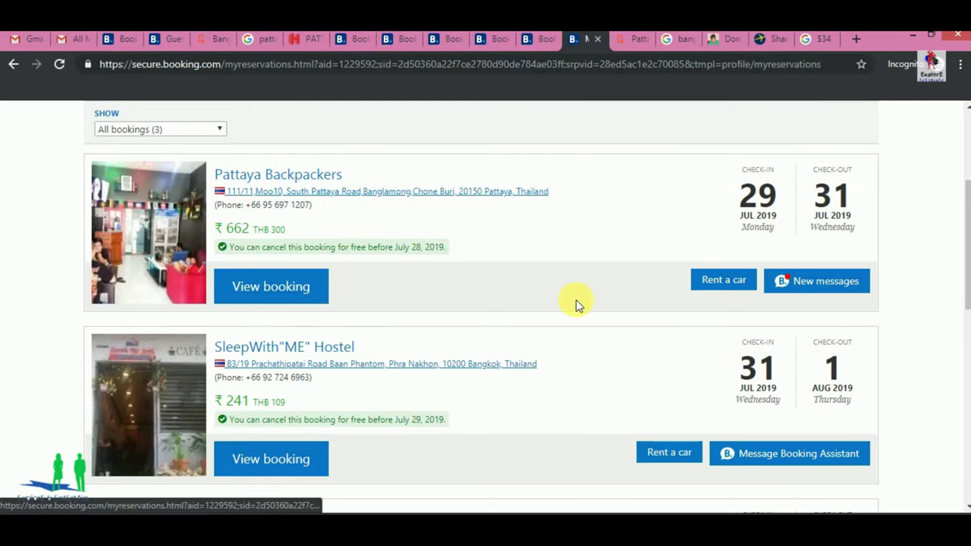
# - Review the SleepWith"ME" Hostel and Oasis Guest House entries in the Bookings list, and leave the page
pyautogui.scroll(-3, 476, 295)
pyautogui.scroll(1, 709, 190)
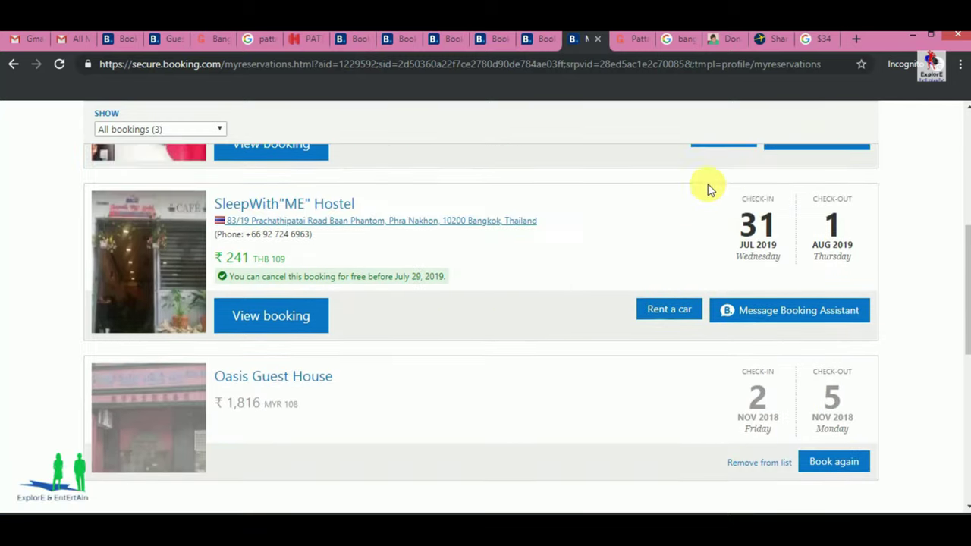
pyautogui.tripleClick(225, 216)
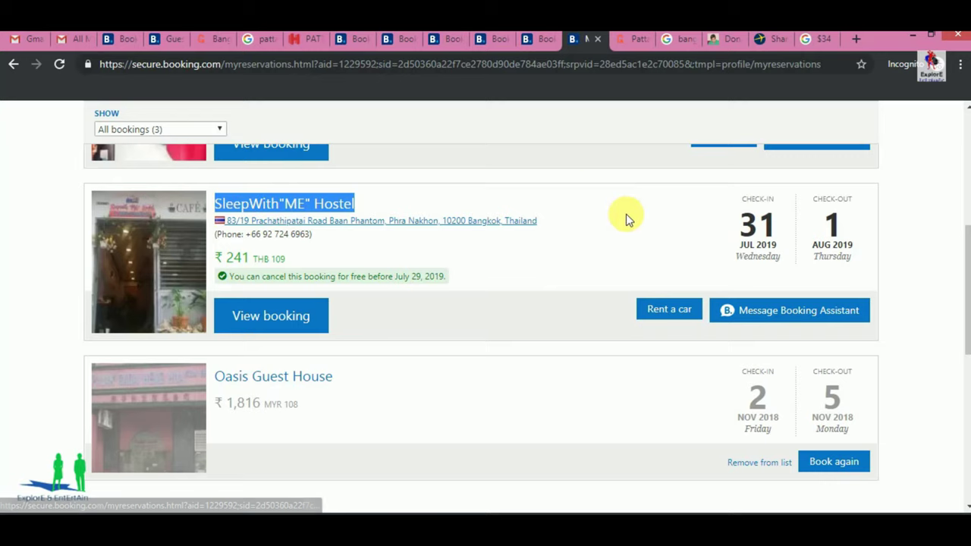
pyautogui.scroll(-3, 657, 253)
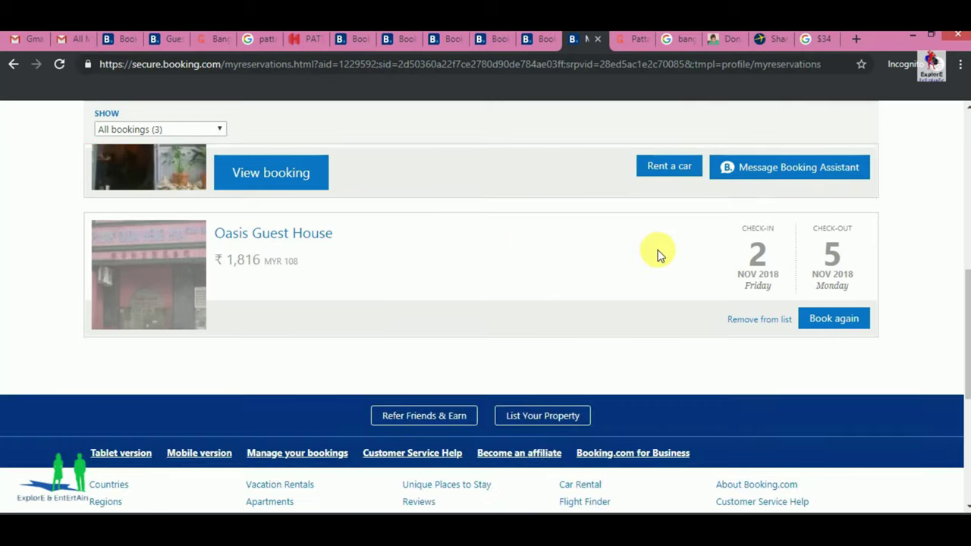
pyautogui.hotkey('ctrl', 'Tab')
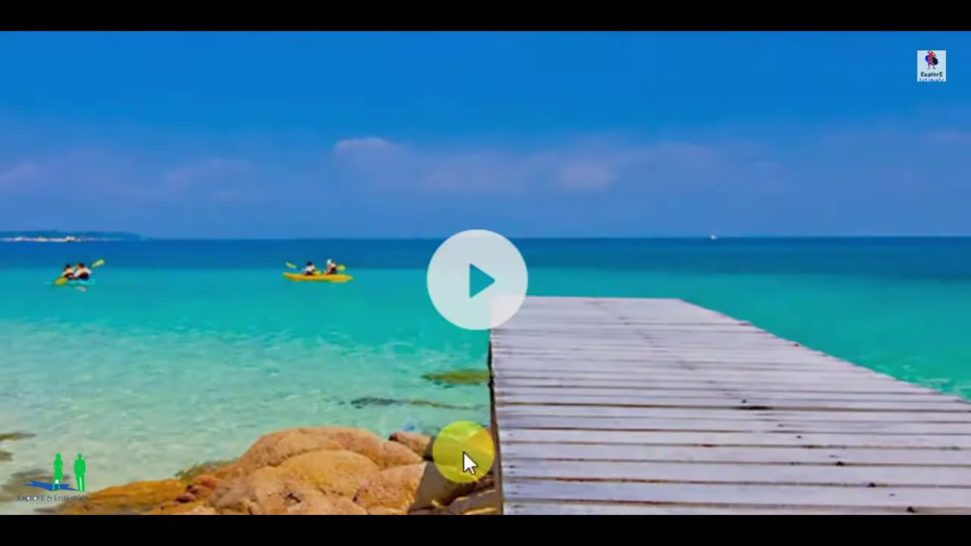